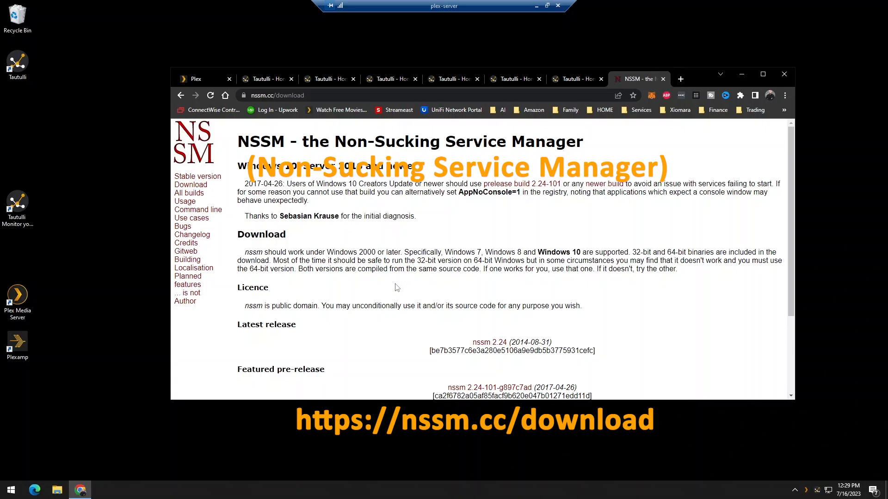
# Download the featured pre-release nssm 2.24-101-g897c7ad from the NSSM download page and show the zip file in its folder
pyautogui.scroll(-1, 397, 287)
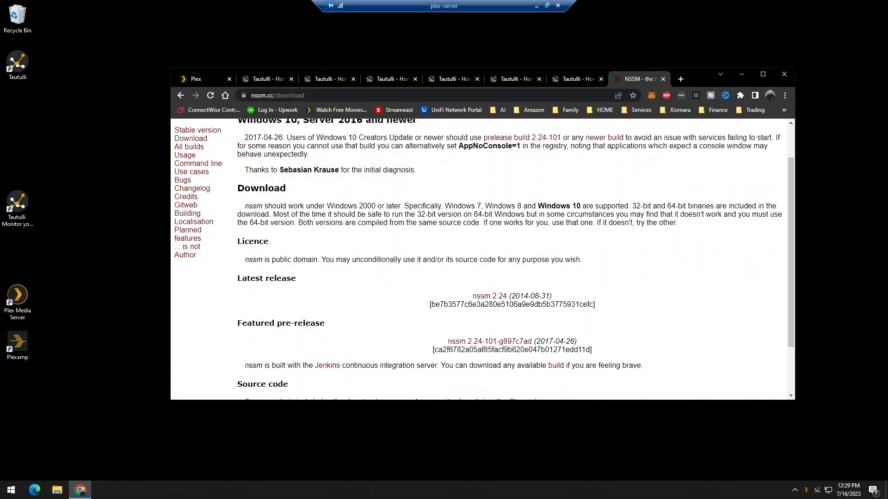
pyautogui.scroll(1, 351, 289)
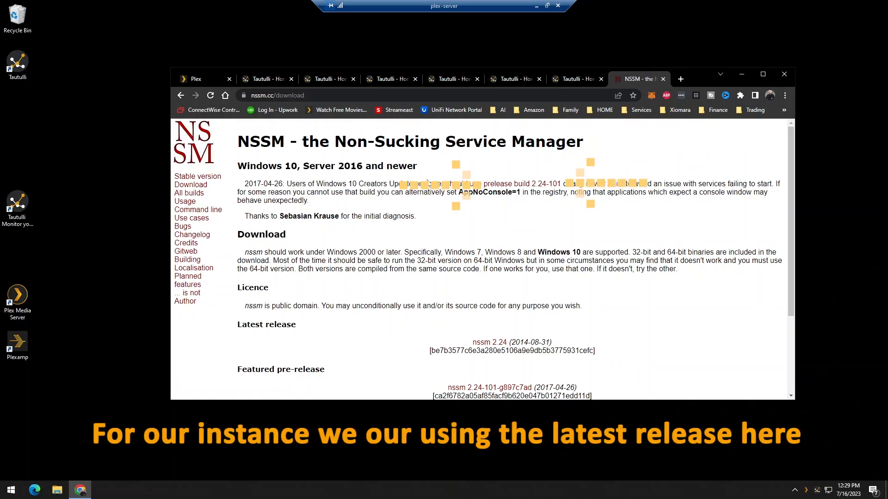
pyautogui.click(535, 192)
pyautogui.click(537, 301)
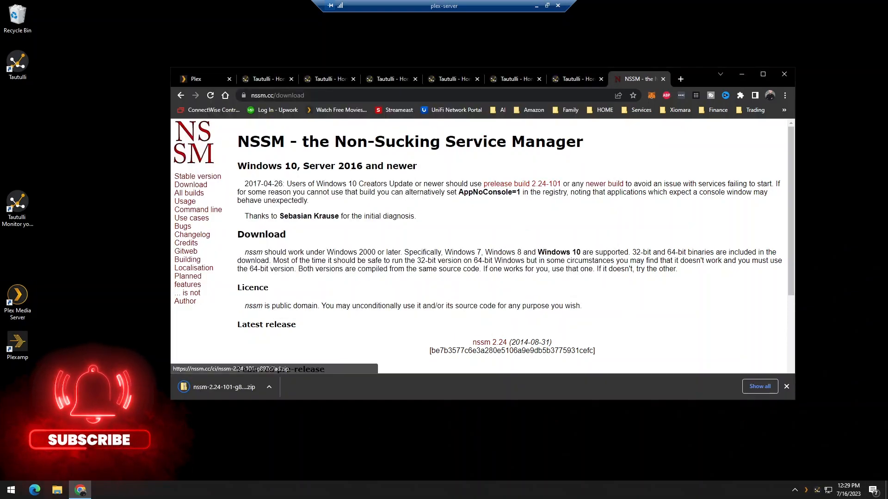
pyautogui.click(269, 387)
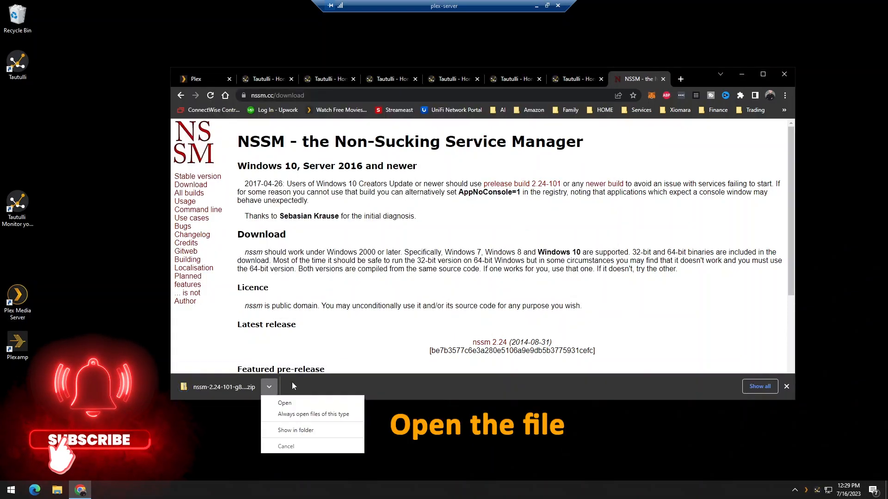
pyautogui.click(322, 430)
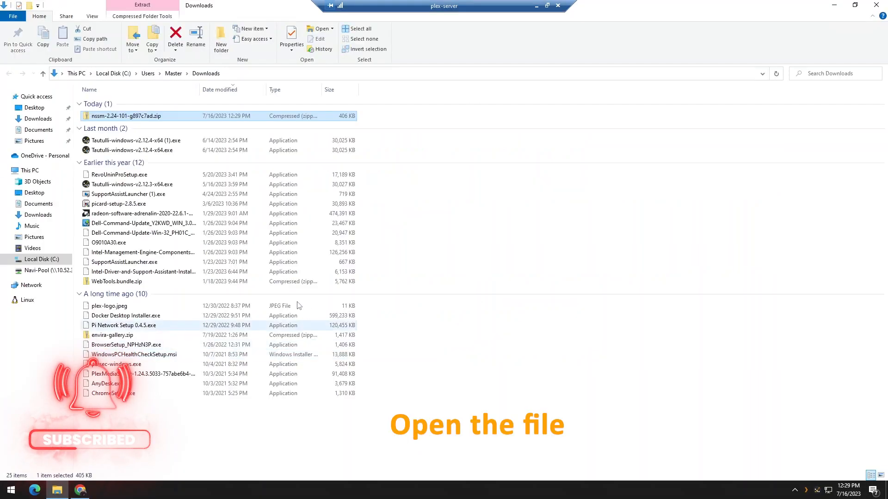
# Extract nssm-2.24-101-g897c7ad.zip to the Desktop and close the Downloads window
pyautogui.rightClick(121, 123)
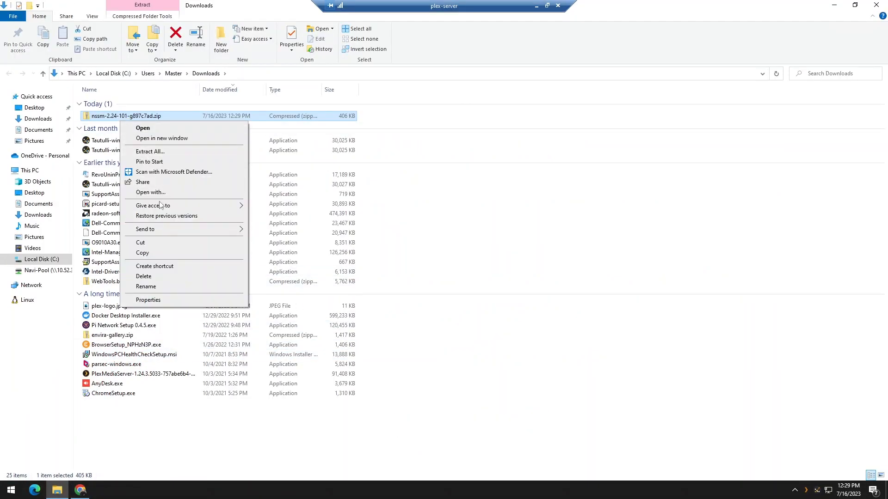
pyautogui.click(184, 152)
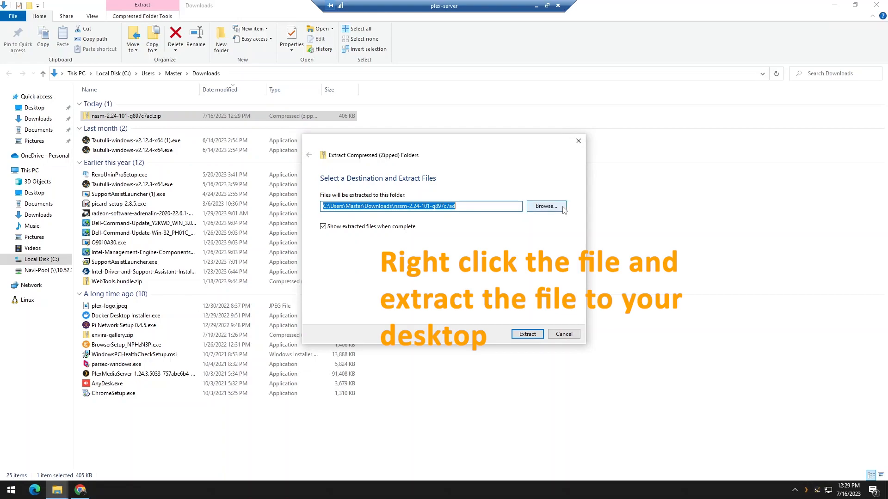
pyautogui.click(547, 207)
pyautogui.click(341, 264)
pyautogui.click(654, 383)
pyautogui.click(527, 334)
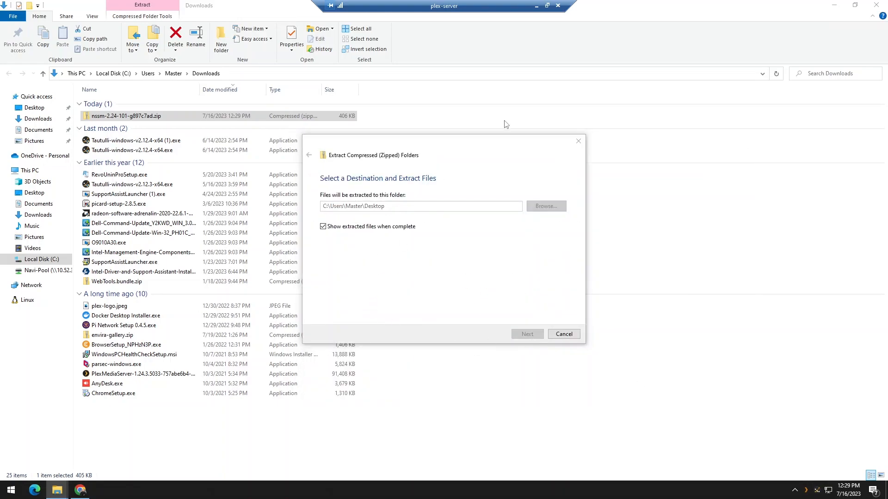
pyautogui.click(855, 4)
pyautogui.click(876, 5)
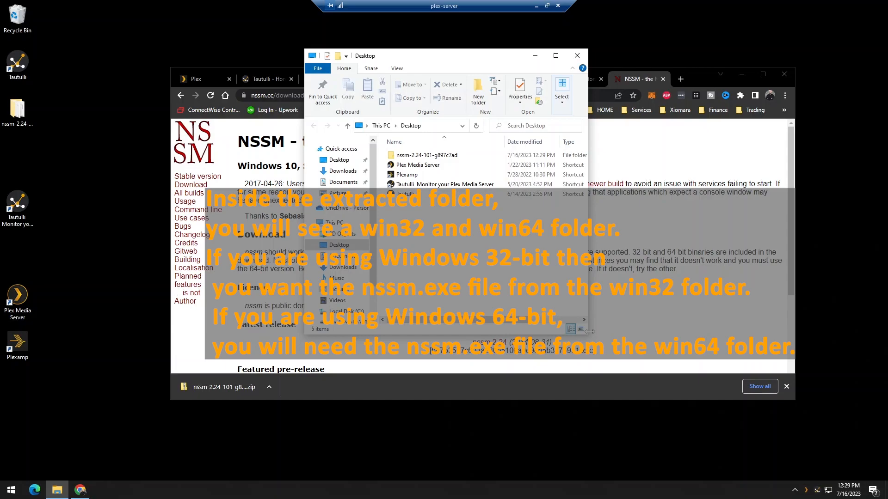
# Copy nssm.exe from the win64 folder inside the extracted nssm-2.24-101-g897c7ad folder
pyautogui.moveTo(590, 331); pyautogui.dragTo(777, 415)
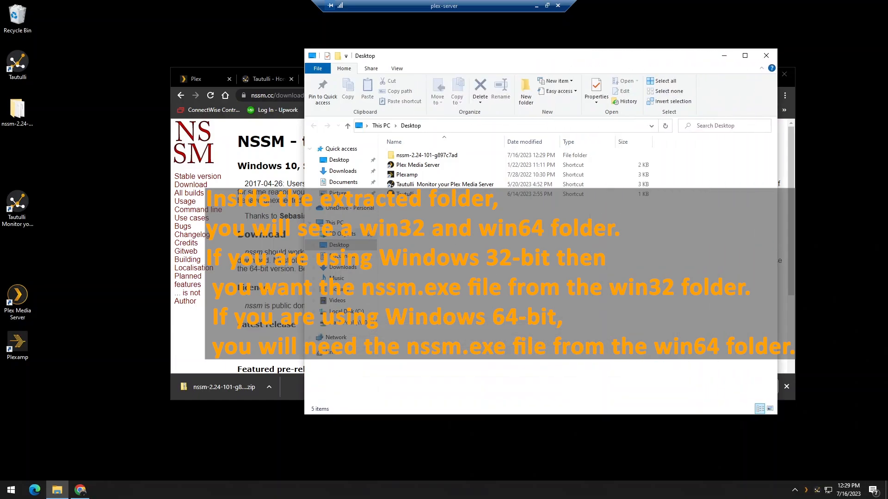
pyautogui.doubleClick(425, 155)
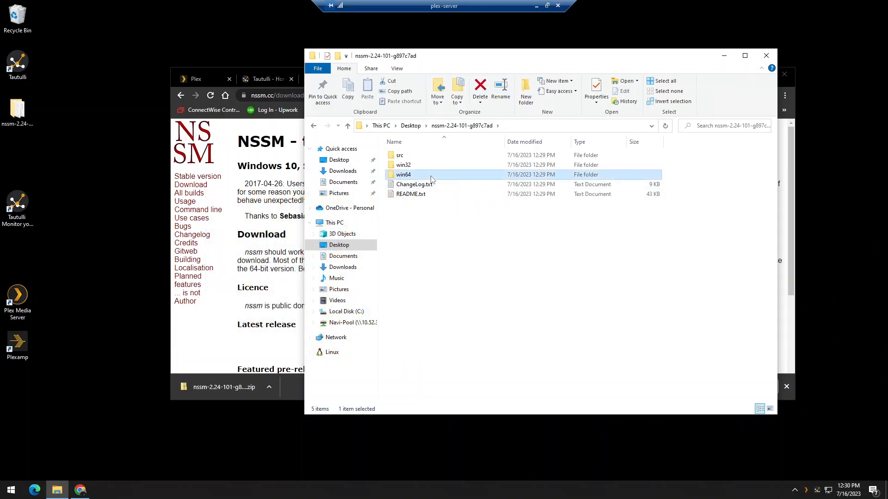
pyautogui.doubleClick(404, 174)
pyautogui.rightClick(426, 155)
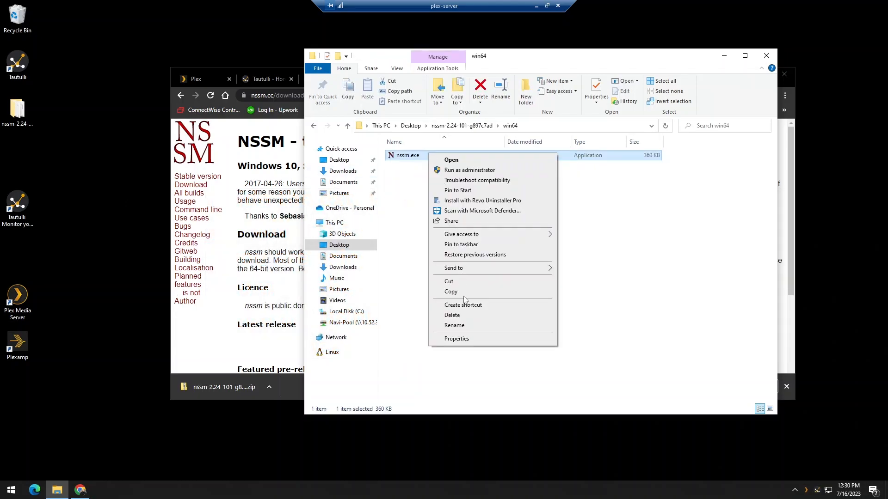
pyautogui.click(451, 291)
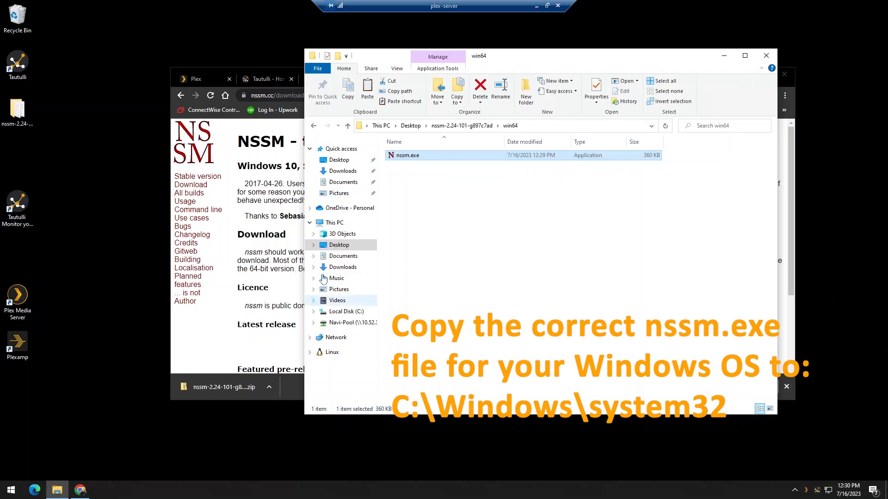
# Paste nssm.exe into C:\Windows\System32, granting administrator permission for the copy
pyautogui.click(334, 222)
pyautogui.doubleClick(435, 252)
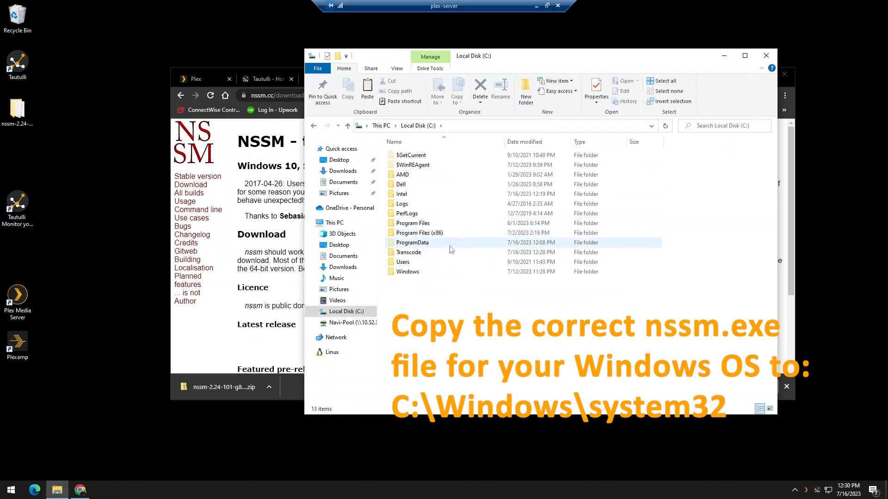
pyautogui.doubleClick(440, 273)
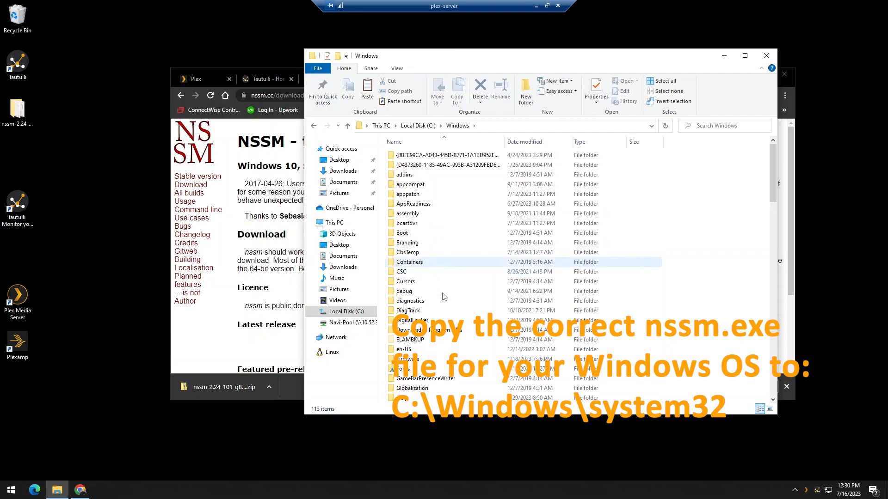
pyautogui.scroll(-8, 443, 379)
pyautogui.scroll(-15, 444, 380)
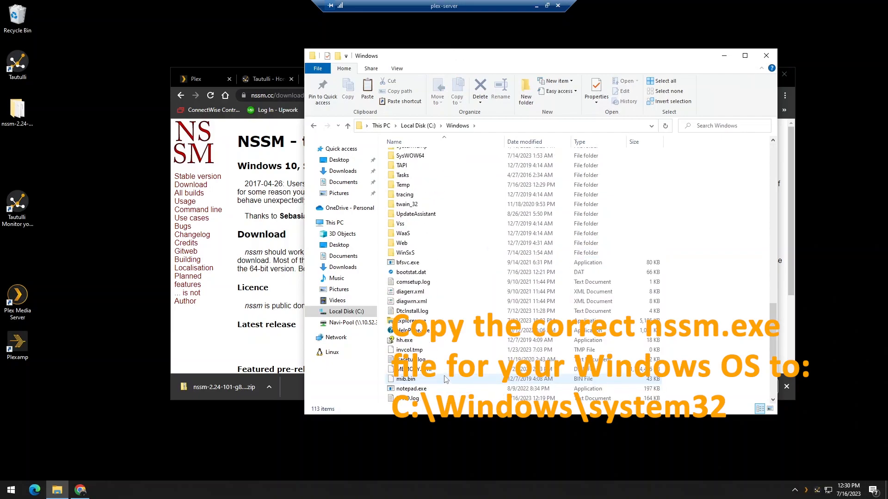
pyautogui.scroll(2, 422, 203)
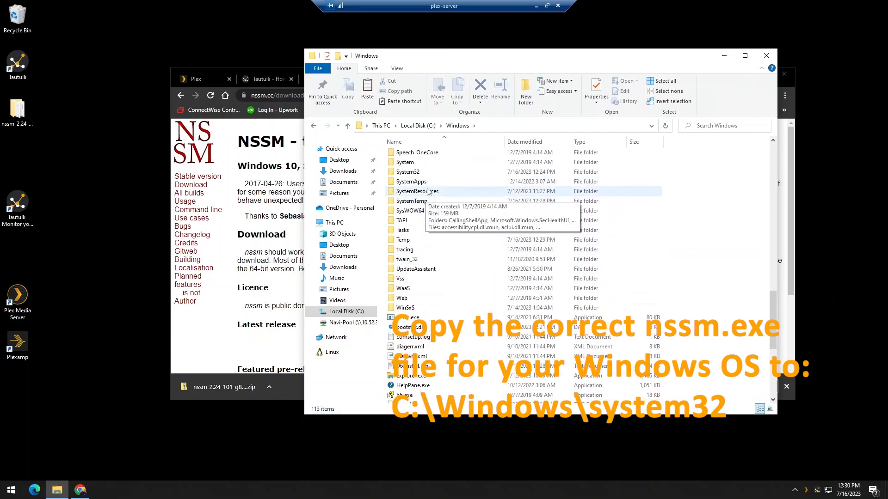
pyautogui.doubleClick(409, 169)
pyautogui.rightClick(761, 314)
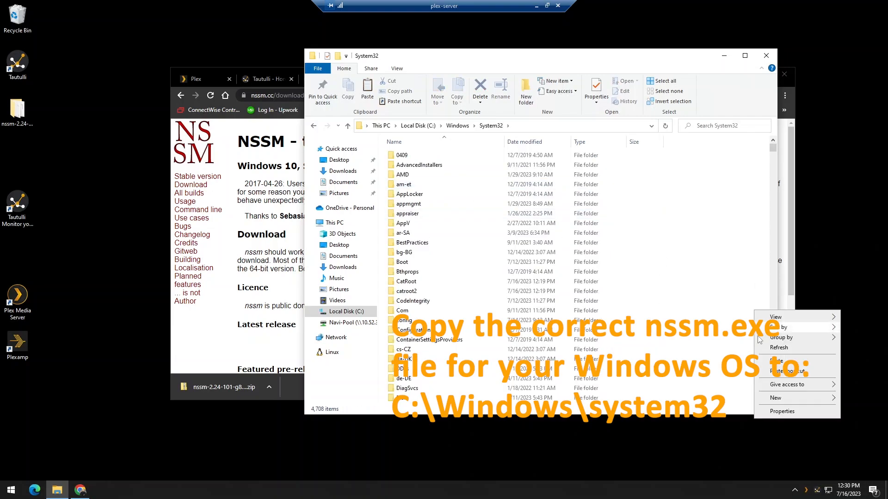
pyautogui.click(769, 371)
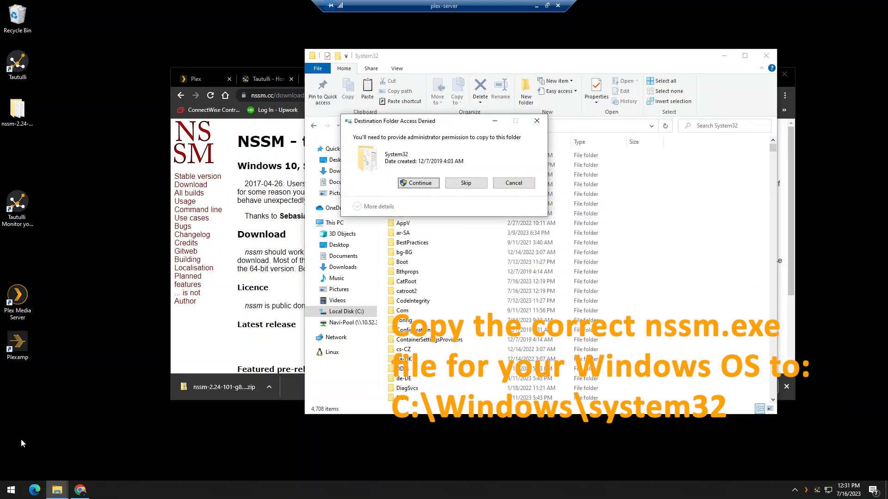
pyautogui.press('super')
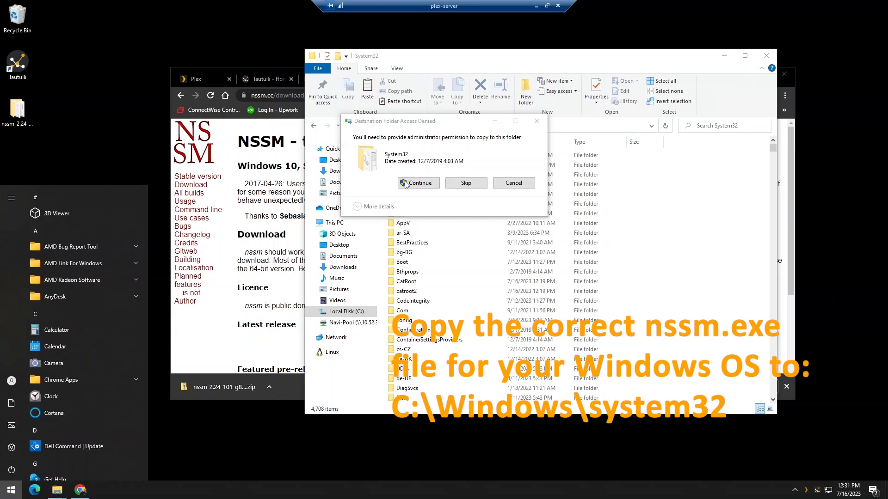
pyautogui.click(405, 184)
pyautogui.click(405, 184)
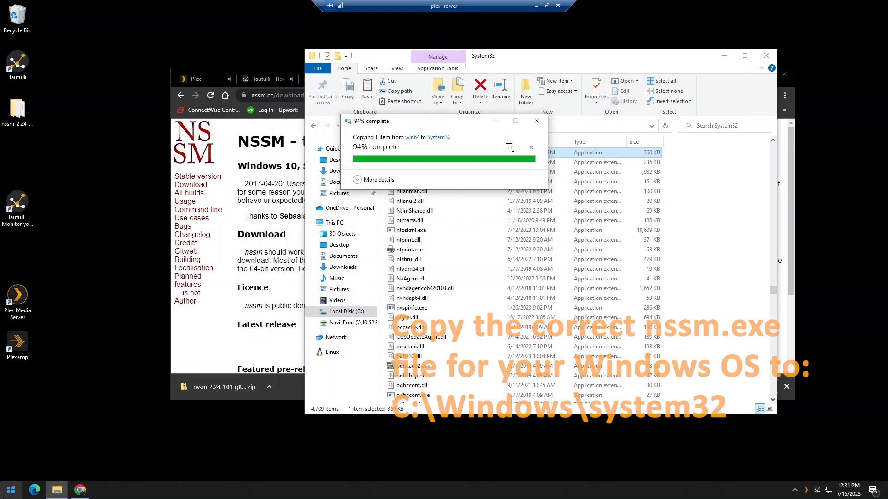
# Run Command Prompt as administrator and launch the NSSM service installer with the command "nssm install"
pyautogui.click(11, 491)
pyautogui.write('cmd')
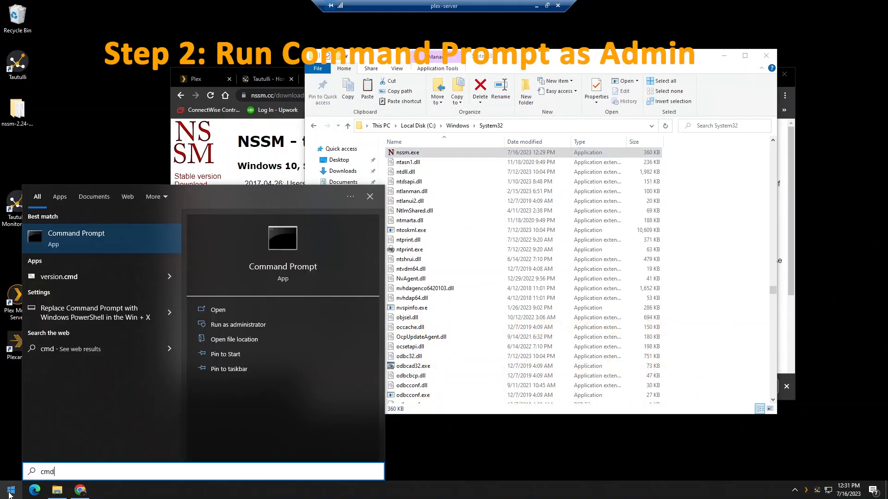
pyautogui.click(243, 325)
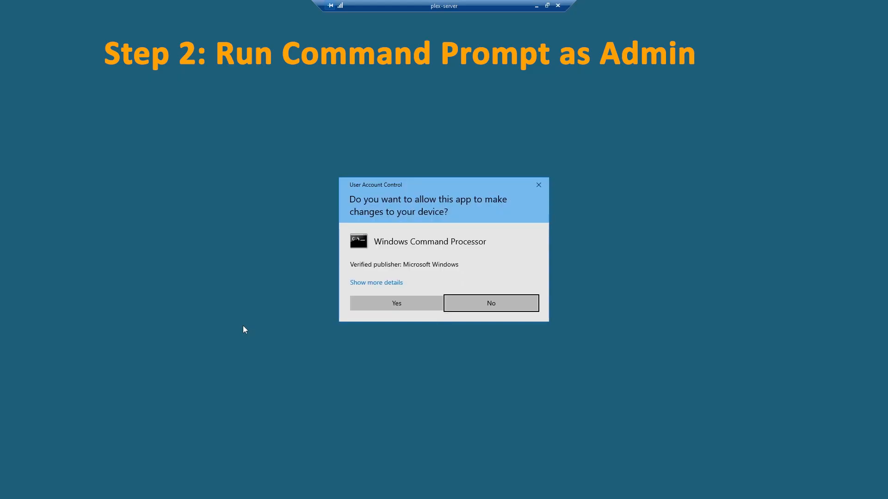
pyautogui.click(410, 301)
pyautogui.click(406, 200)
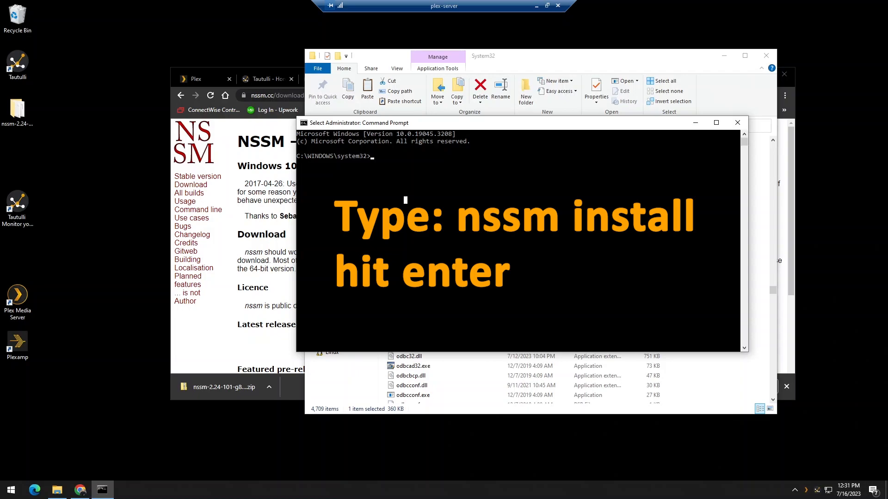
pyautogui.write('nssm install')
pyautogui.press('Return')
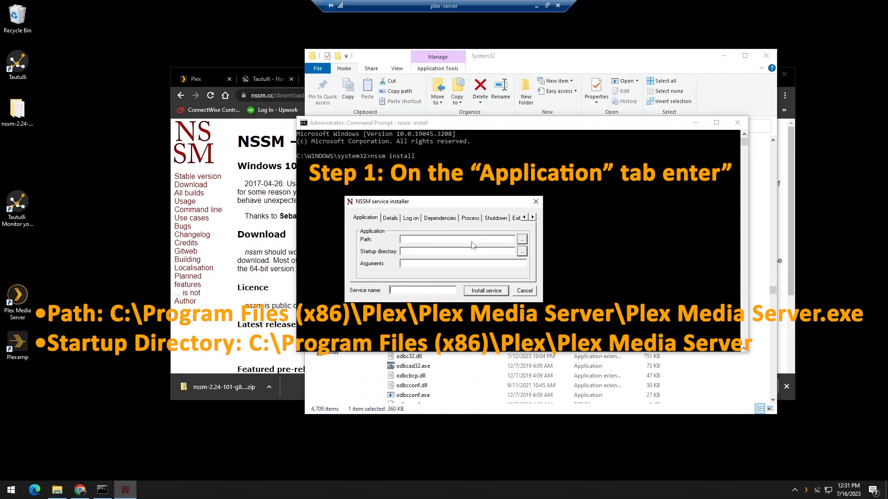
# Set the service's application path to Plex Media Server.exe in C:\Program Files (x86)\Plex\Plex Media Server, keeping that folder as startup directory
pyautogui.click(522, 239)
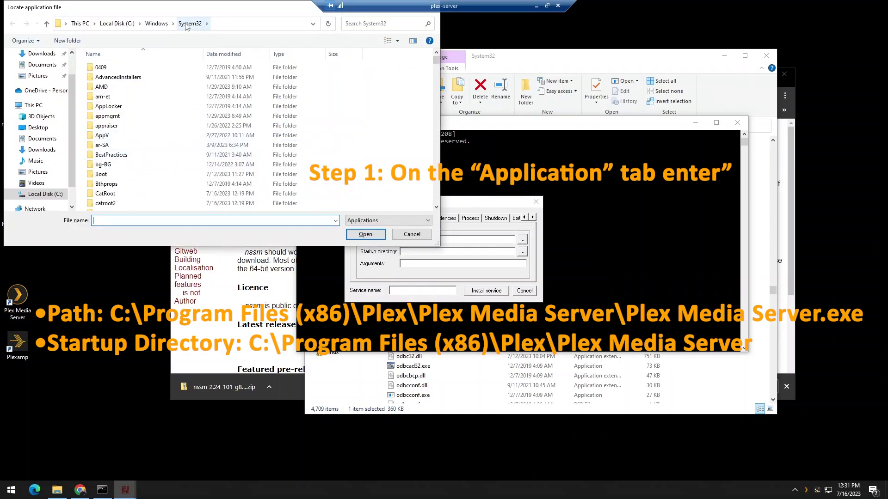
pyautogui.click(118, 24)
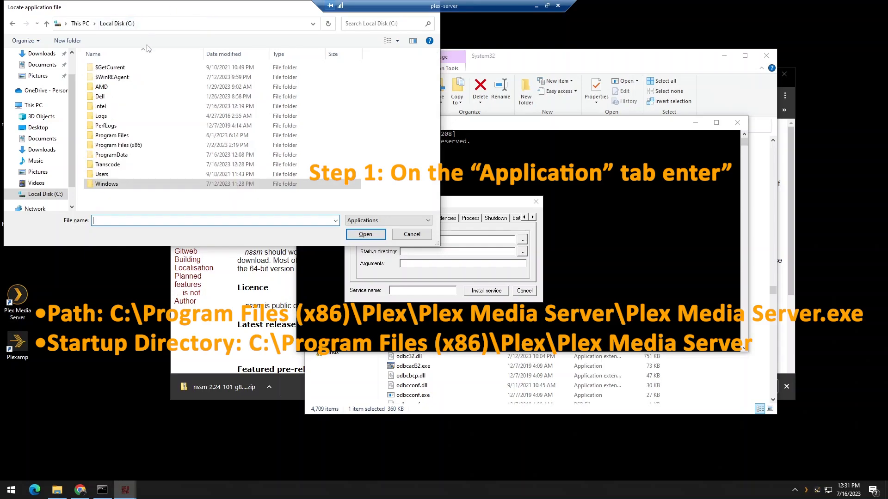
pyautogui.doubleClick(145, 150)
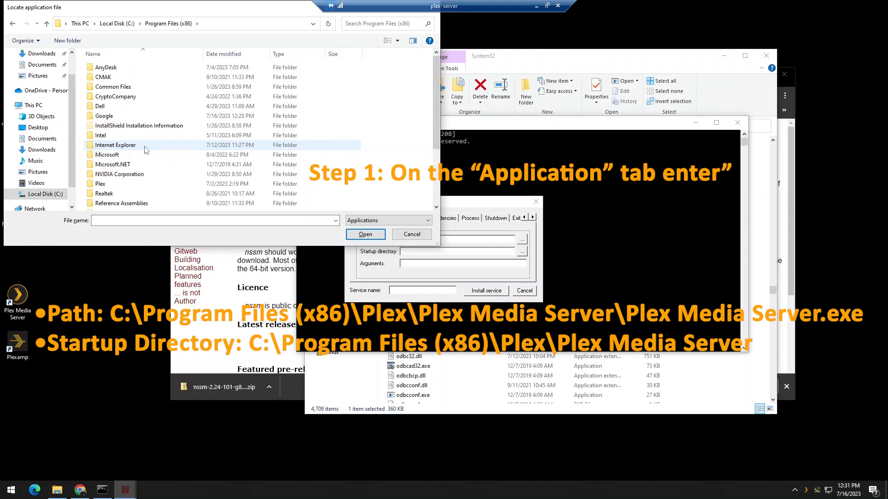
pyautogui.doubleClick(111, 184)
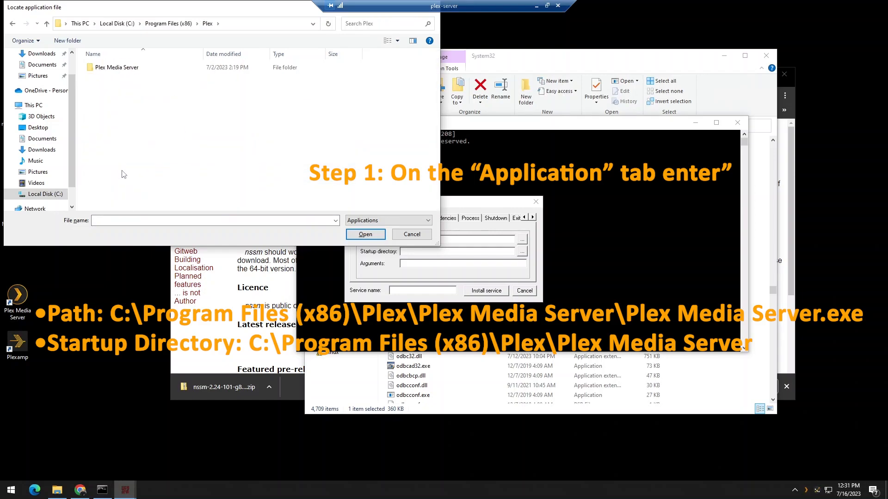
pyautogui.doubleClick(125, 68)
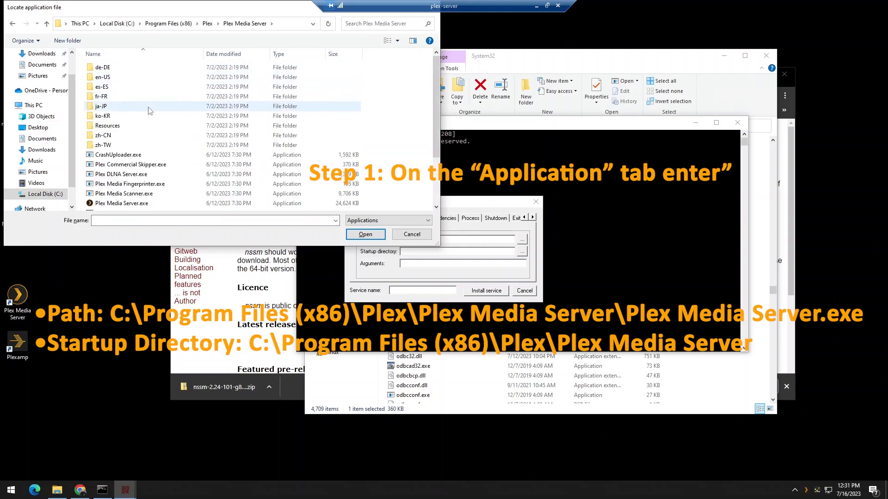
pyautogui.click(159, 206)
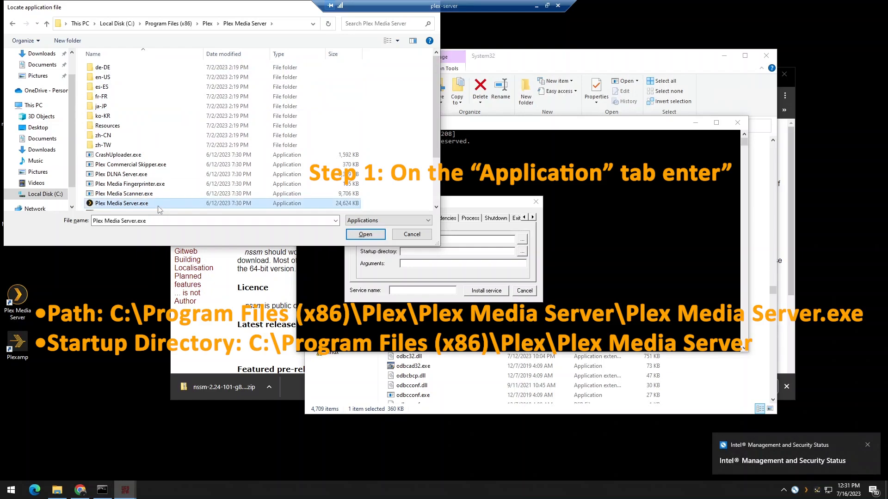
pyautogui.doubleClick(159, 207)
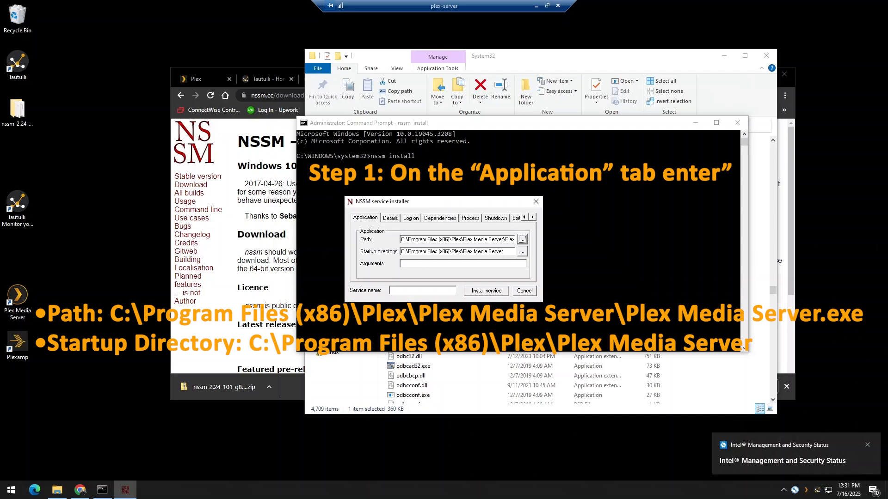
pyautogui.click(522, 252)
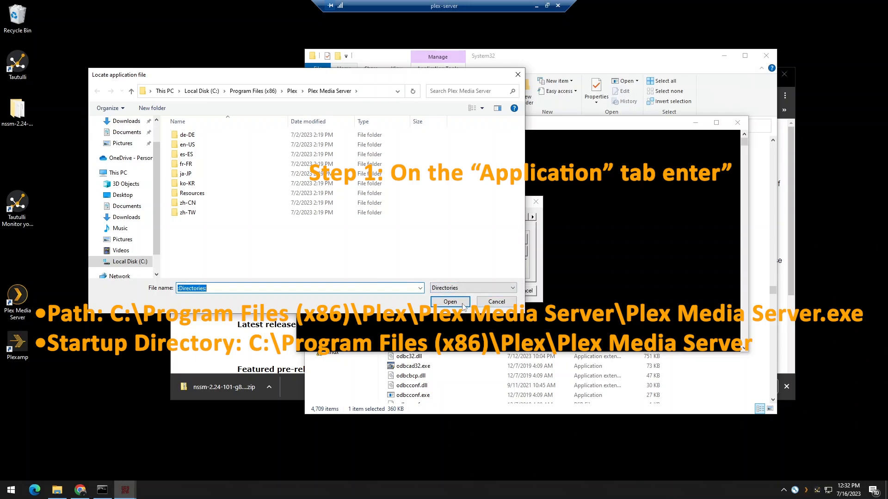
pyautogui.click(497, 302)
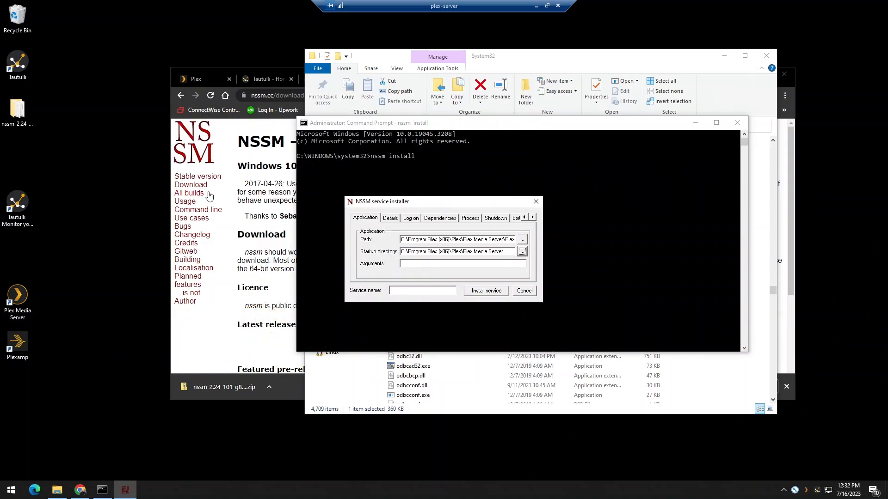
# Set the service's display name to "DAX Media Server" in the NSSM service details
pyautogui.click(390, 217)
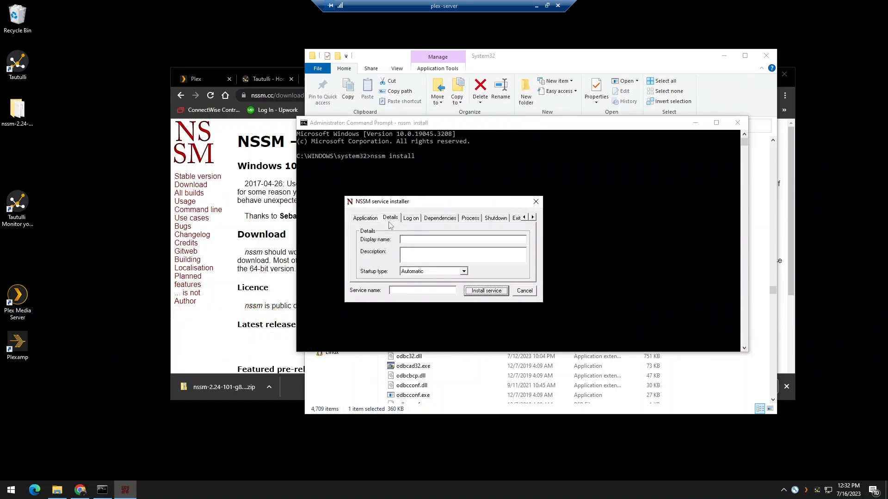
pyautogui.click(401, 239)
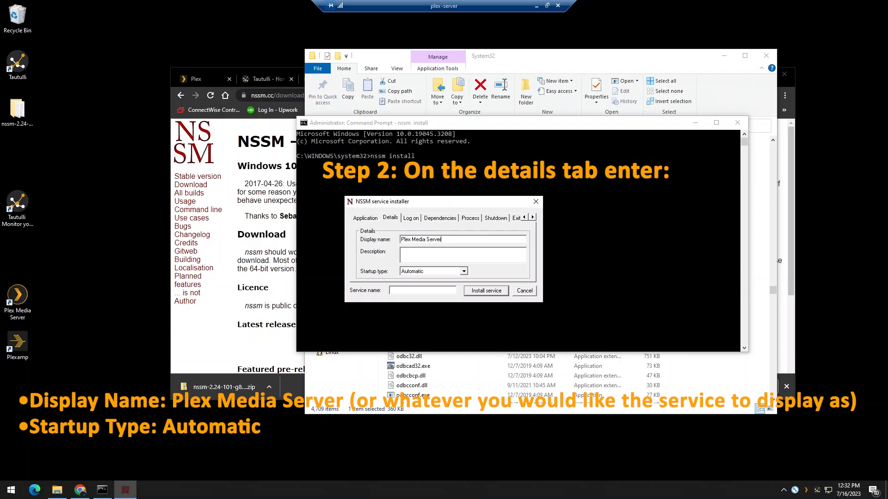
pyautogui.doubleClick(410, 239)
pyautogui.write('DAX')
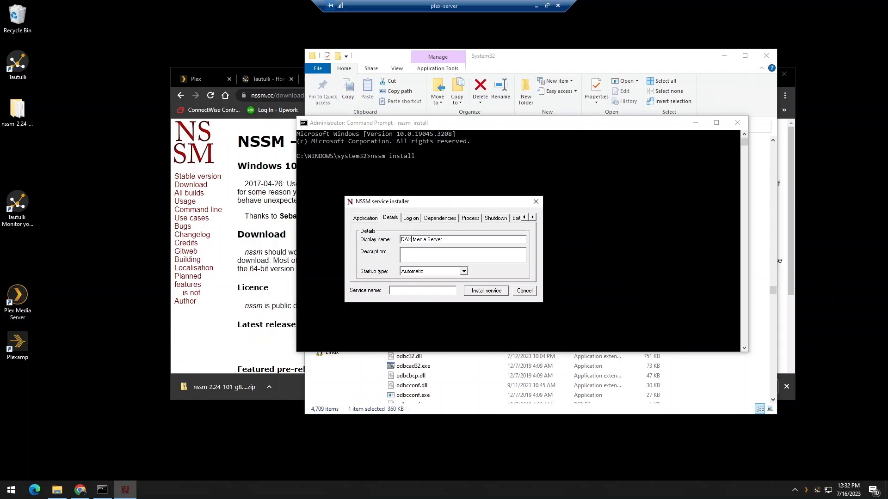
# Set the service to log on with a specific account and list the local users in Computer Management
pyautogui.click(417, 219)
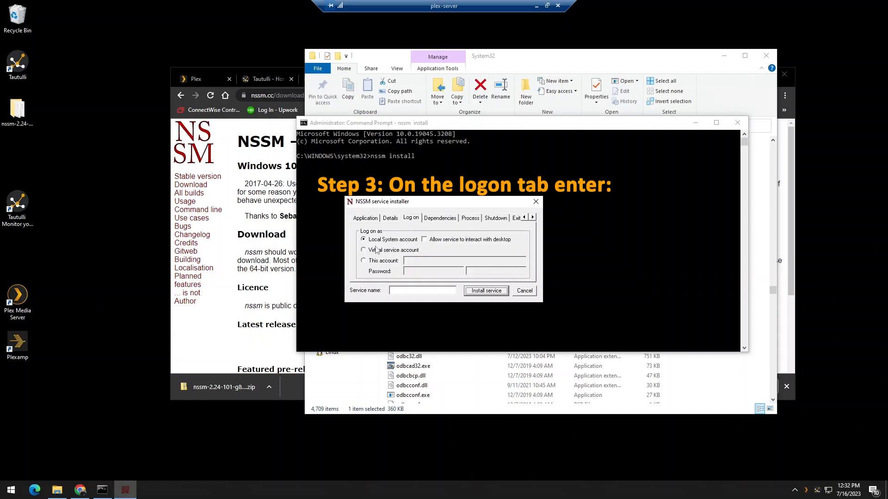
pyautogui.click(374, 262)
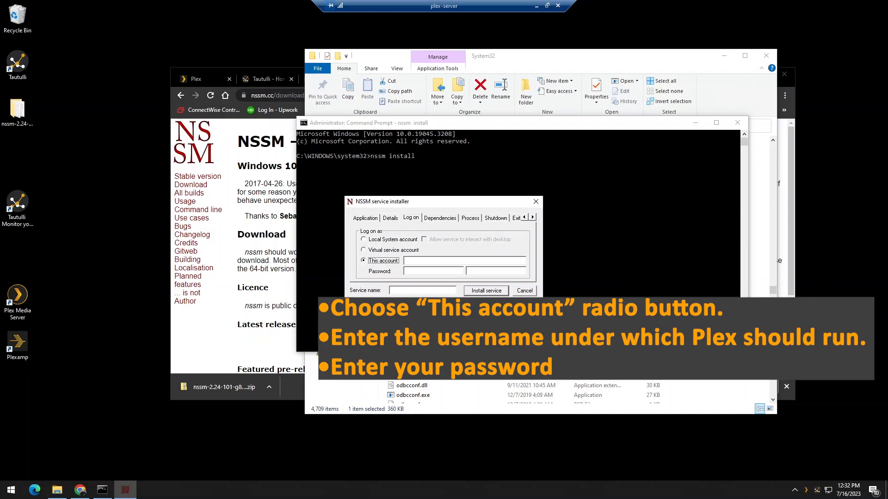
pyautogui.click(13, 493)
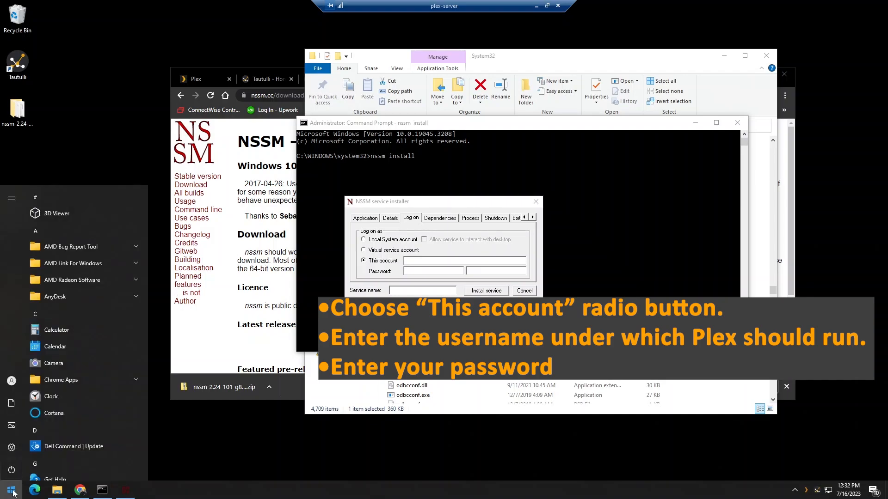
pyautogui.rightClick(14, 492)
pyautogui.click(84, 332)
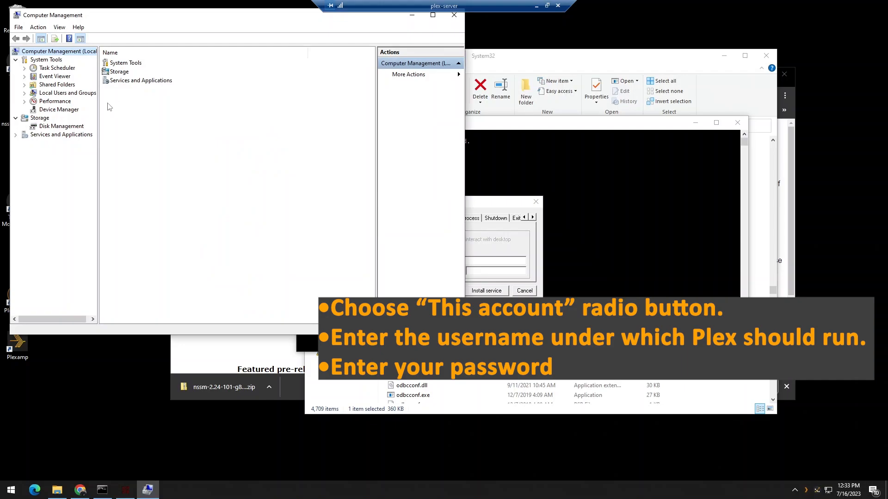
pyautogui.click(71, 93)
pyautogui.doubleClick(124, 65)
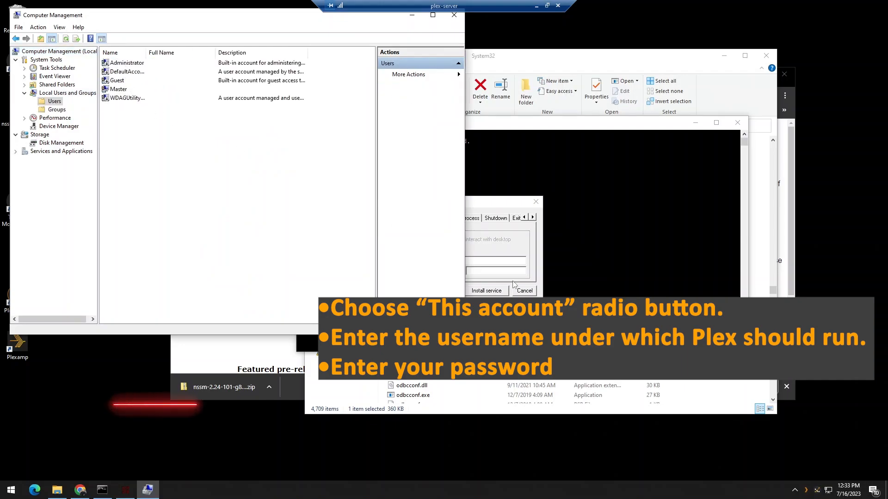
# Enter ".\Master" as the service's log-on account in the NSSM service installer, and fill in and confirm the account password
pyautogui.hotkey('alt', 'Tab')
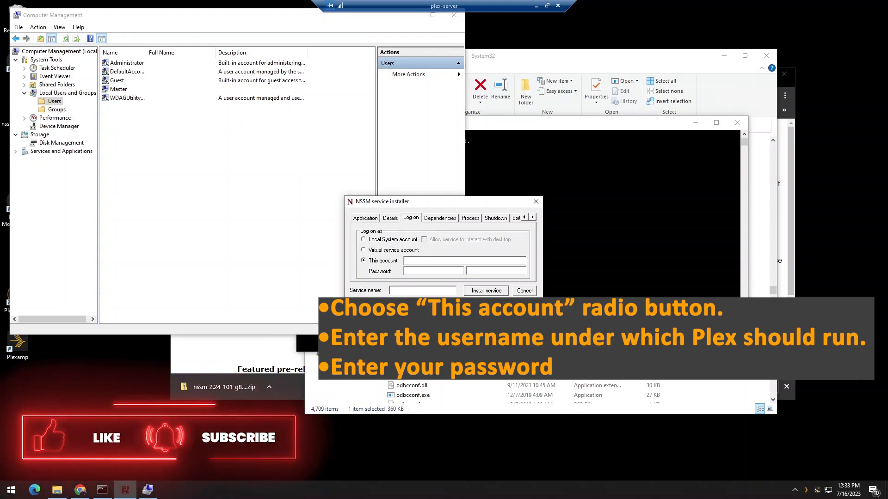
pyautogui.click(464, 260)
pyautogui.write('Master')
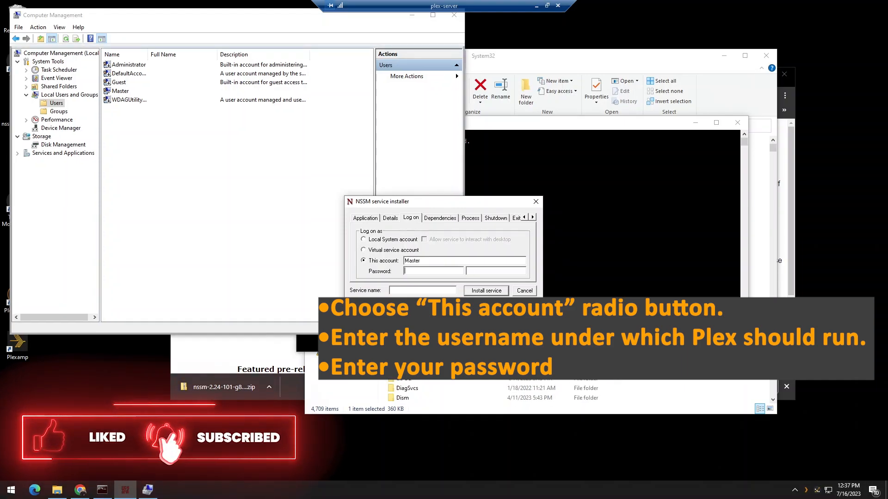
pyautogui.write('****')
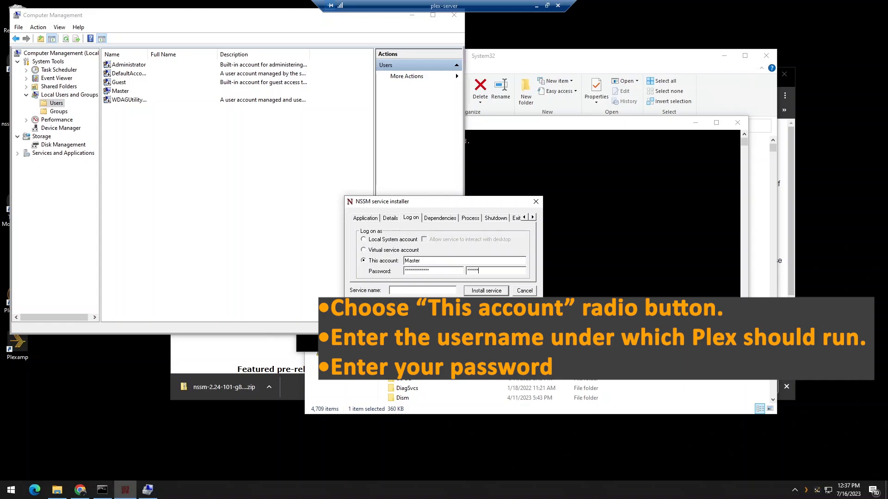
pyautogui.write('*')
pyautogui.click(405, 261)
pyautogui.write('\\')
pyautogui.write('.')
# Name the service "PMS", review its details and install it
pyautogui.click(533, 218)
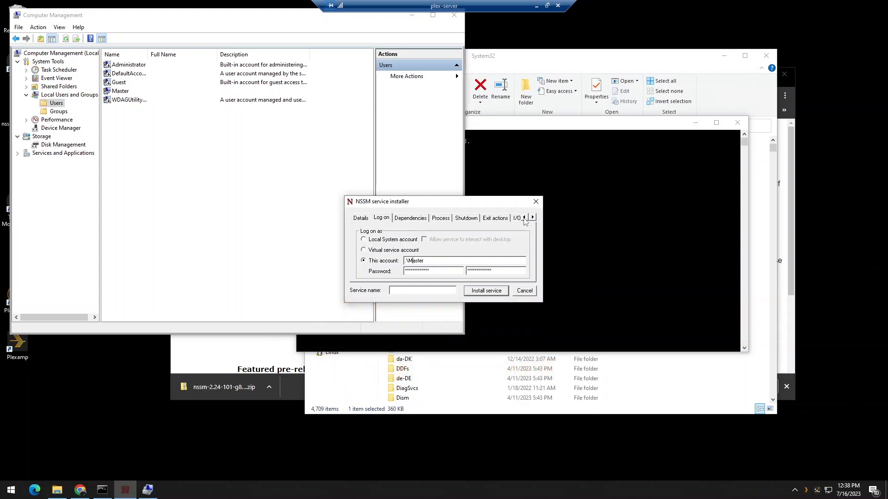
pyautogui.click(524, 217)
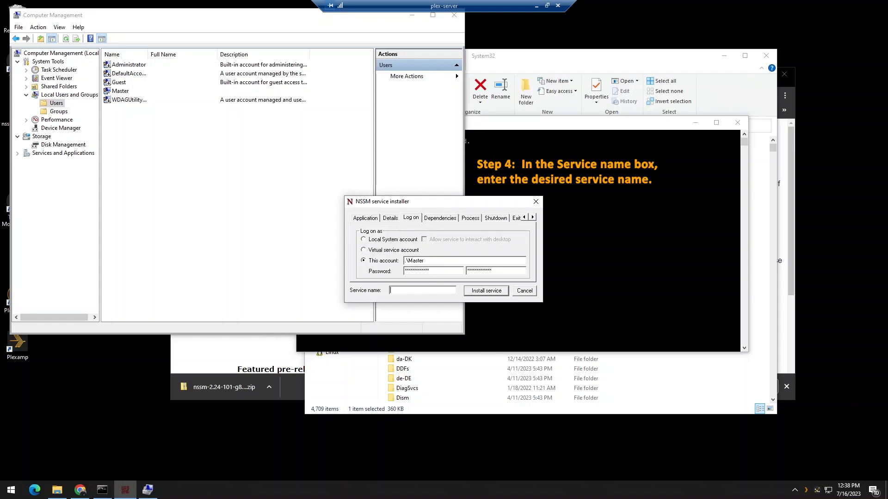
pyautogui.write('PMS')
pyautogui.click(387, 218)
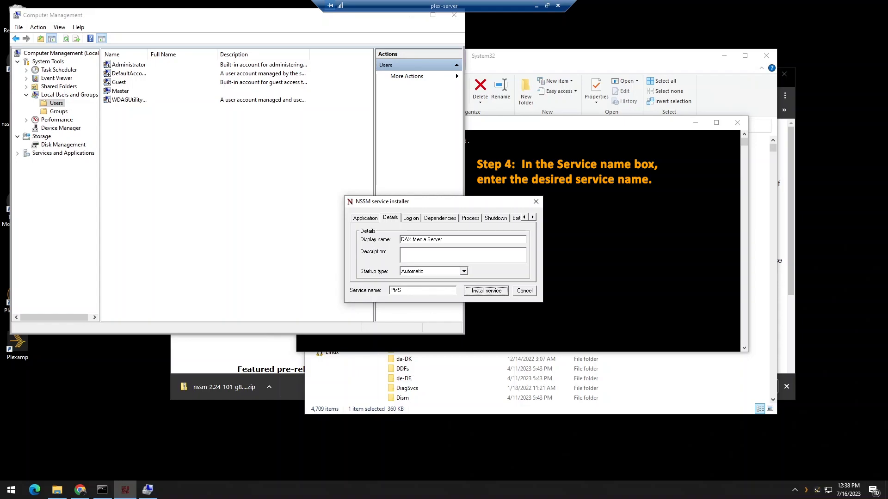
pyautogui.click(486, 291)
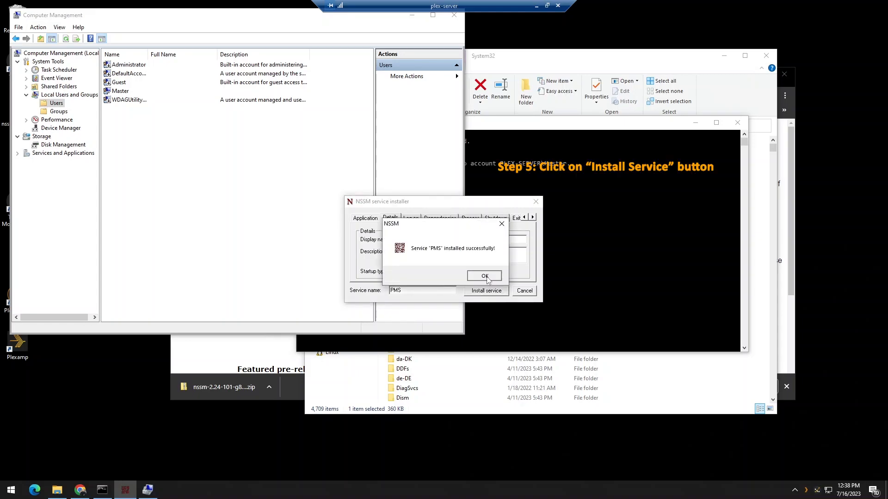
pyautogui.click(484, 276)
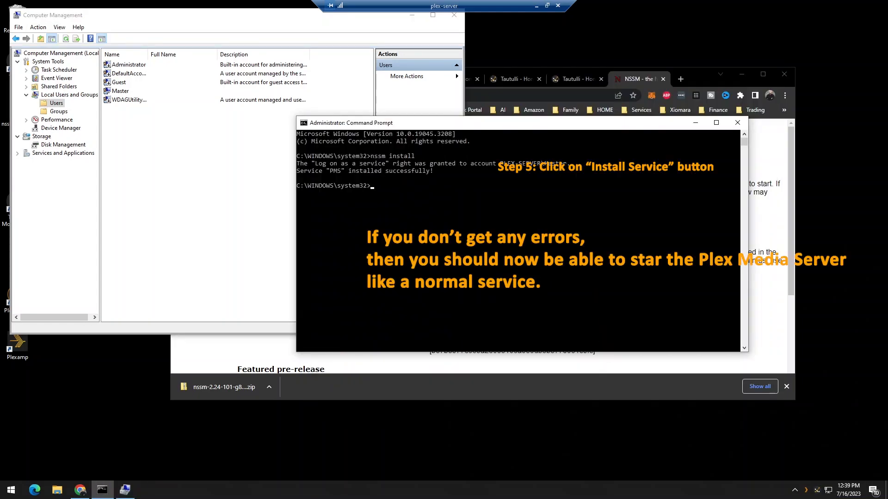
# Open the Windows Startup Apps settings and look for the Plex Media Server entries
pyautogui.click(11, 491)
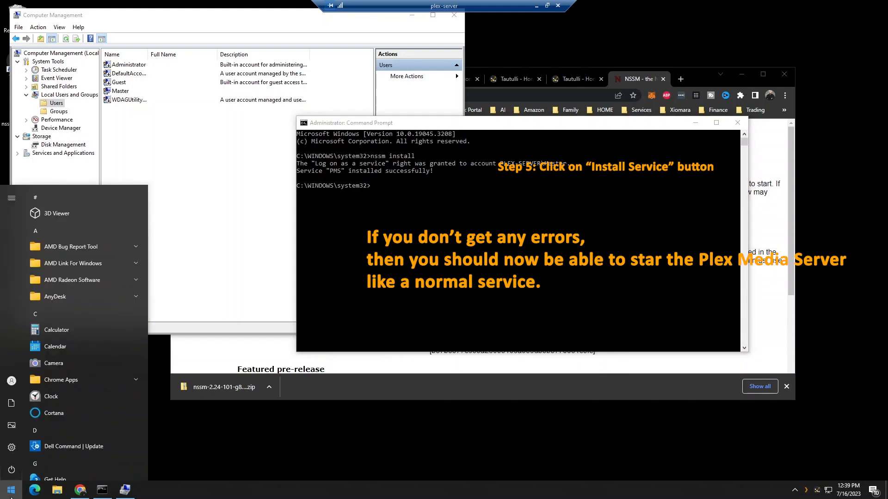
pyautogui.write('start')
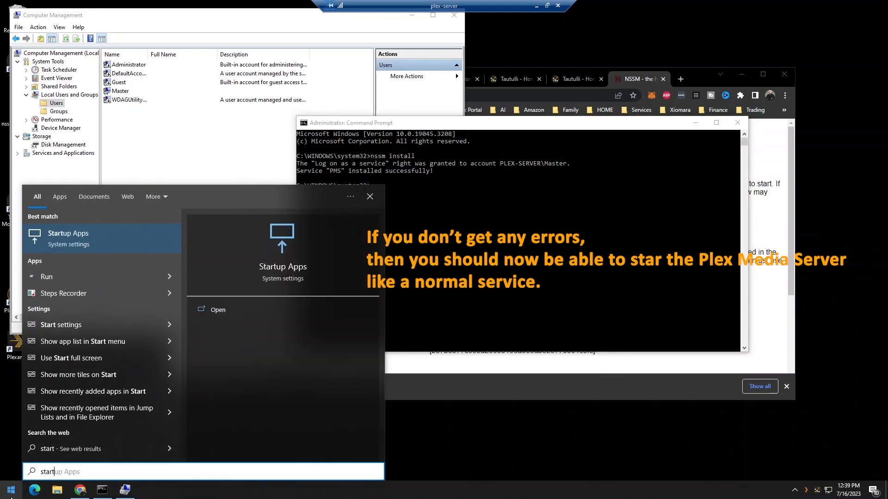
pyautogui.press('Return')
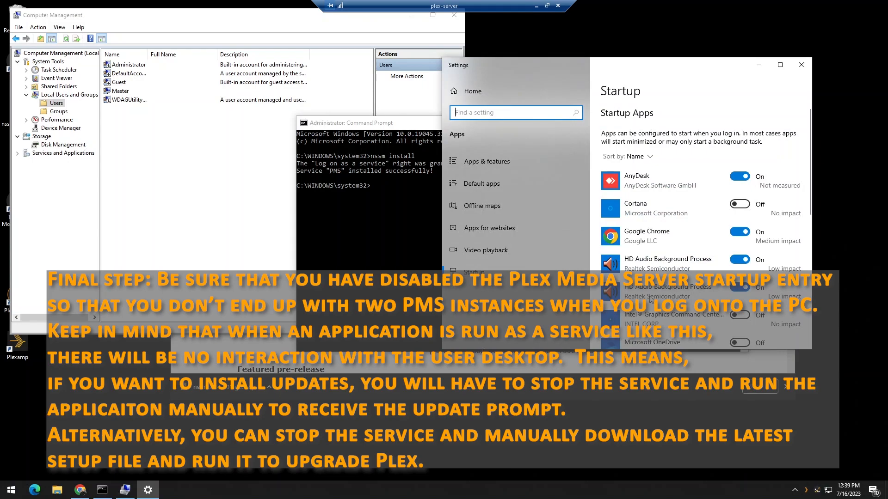
pyautogui.scroll(-5, 650, 300)
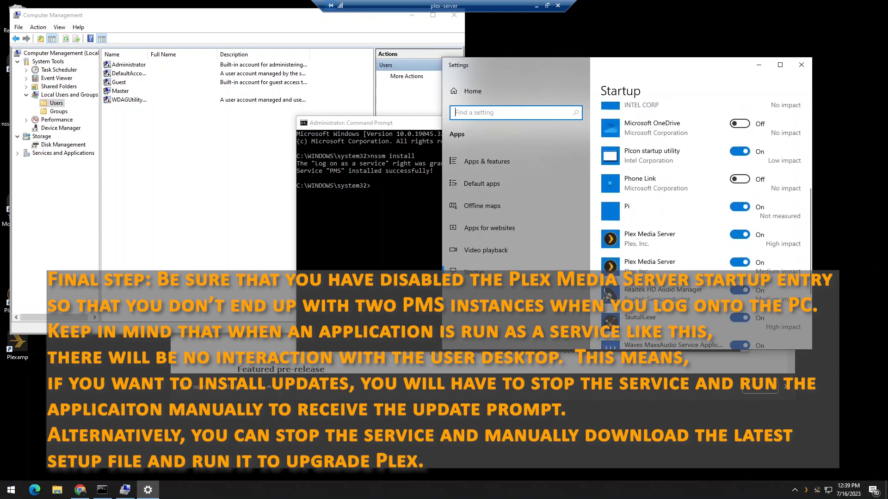
# Disable both Plex Media Server startup entries in Task Manager
pyautogui.rightClick(222, 490)
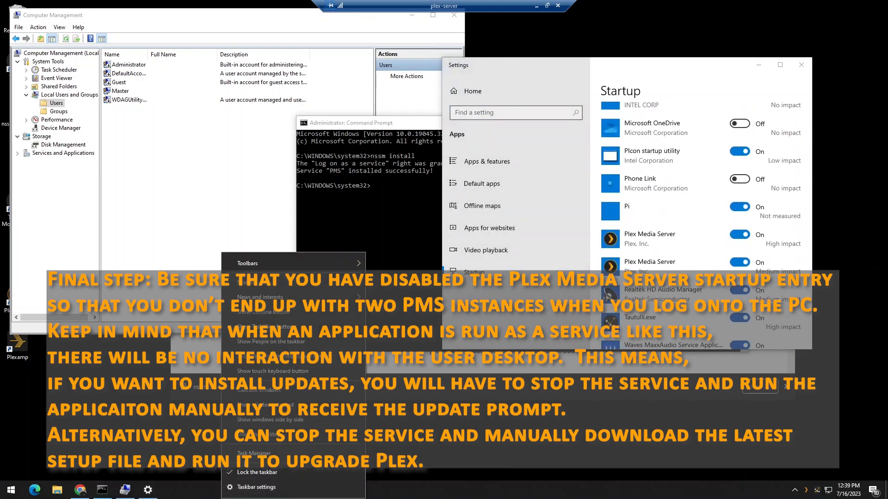
pyautogui.click(253, 453)
pyautogui.click(354, 98)
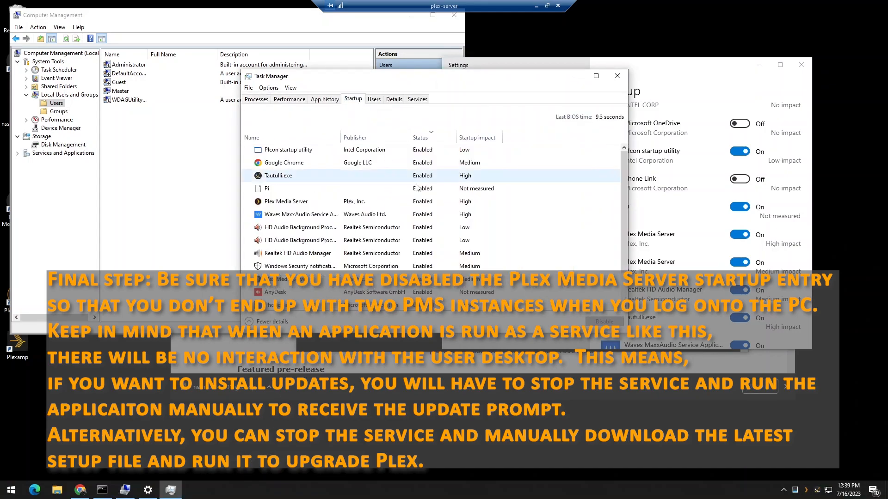
pyautogui.click(420, 203)
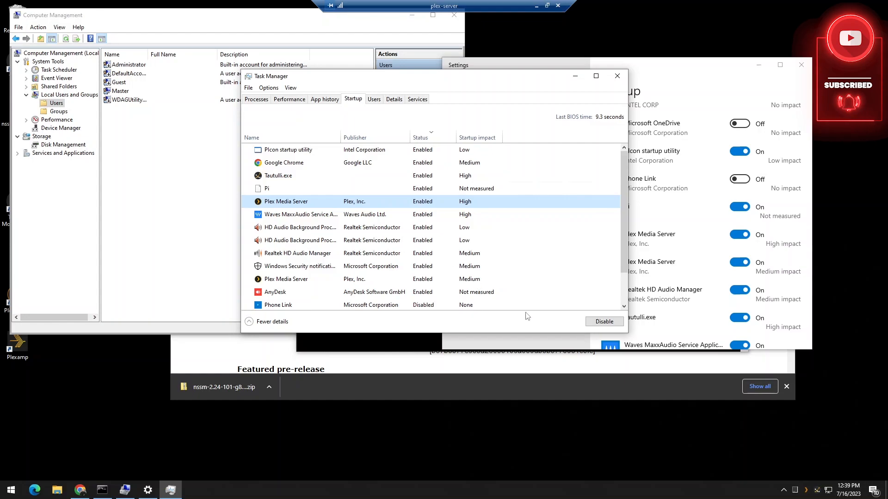
pyautogui.click(606, 321)
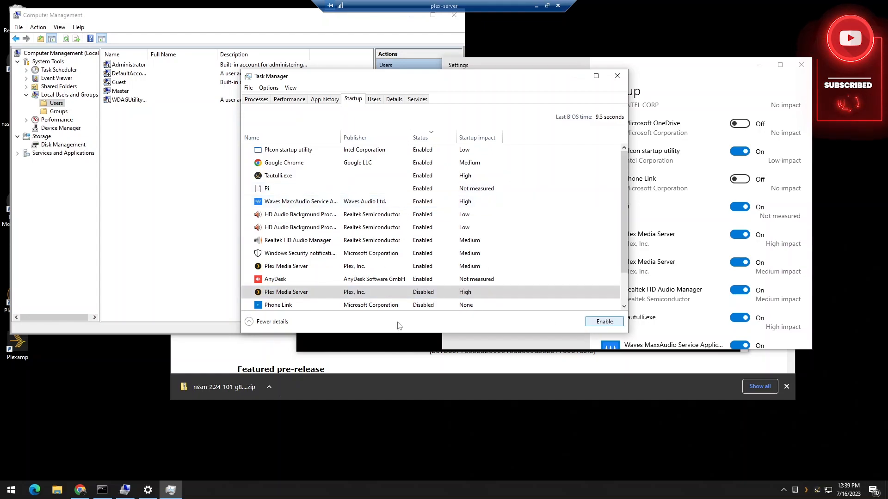
pyautogui.click(326, 270)
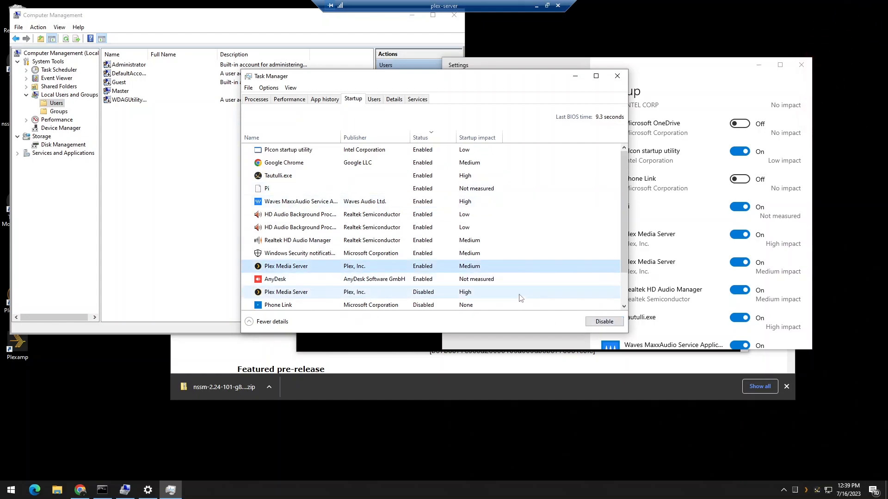
pyautogui.click(596, 322)
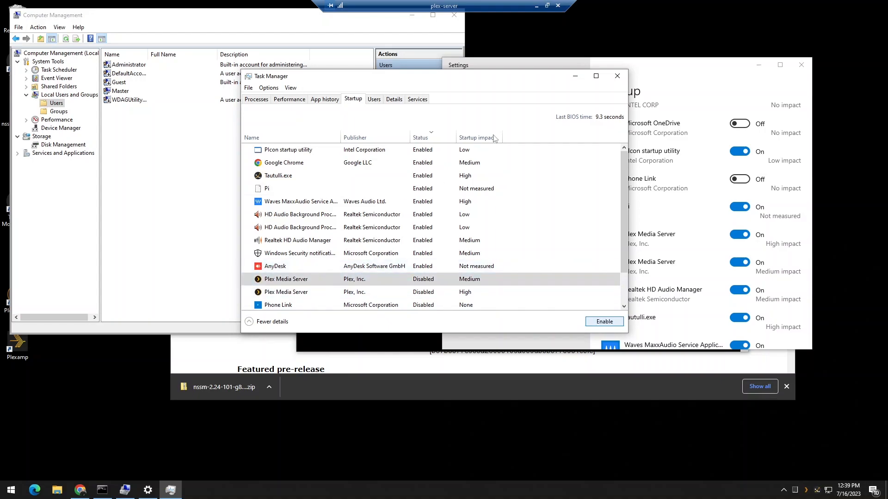
# Restart the server computer and check the DAX-Media home page in the Plex web app
pyautogui.click(11, 490)
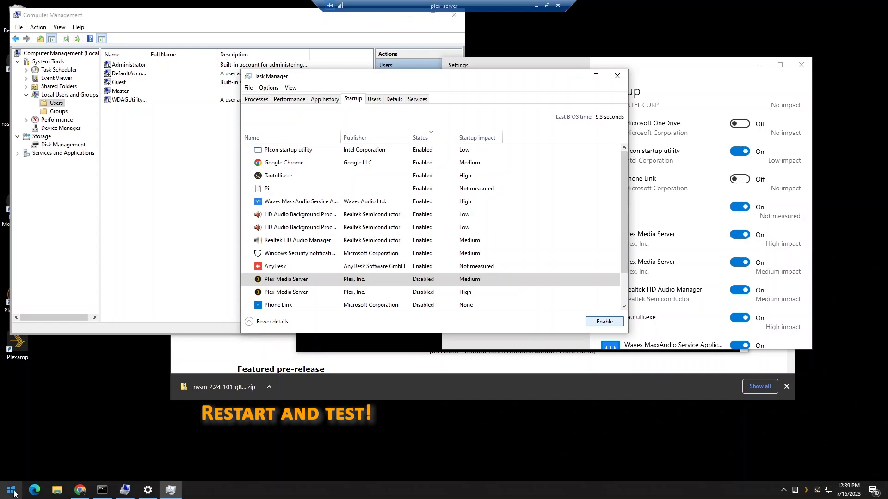
pyautogui.click(12, 469)
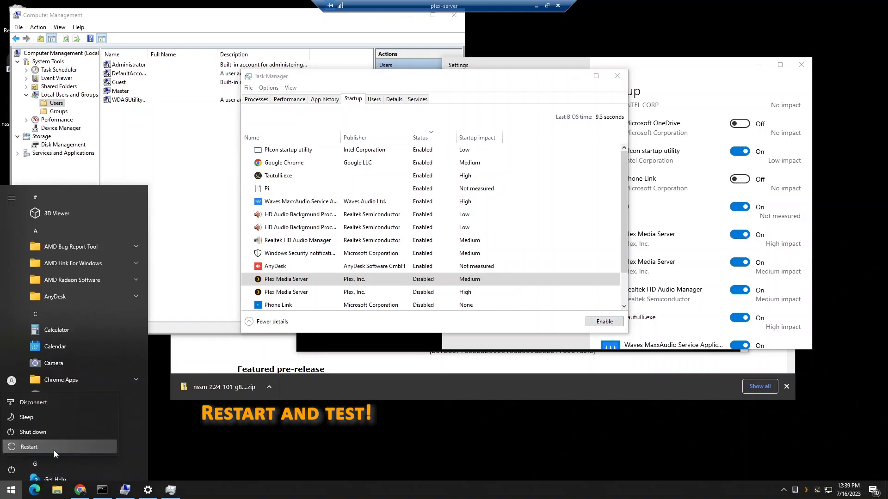
pyautogui.click(54, 449)
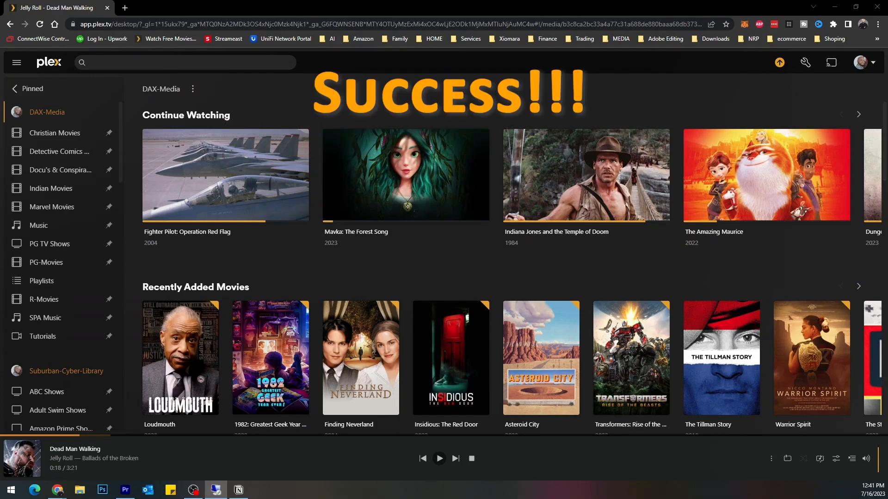
pyautogui.scroll(-3, 151, 357)
pyautogui.scroll(3, 139, 231)
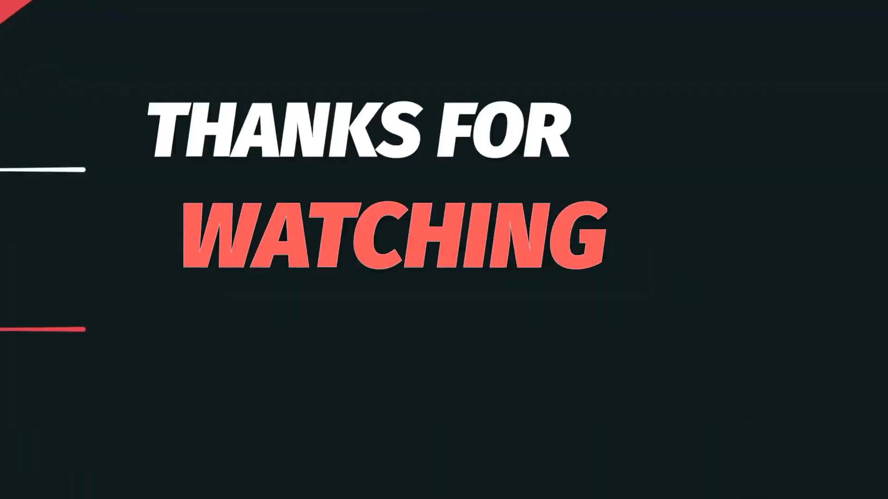